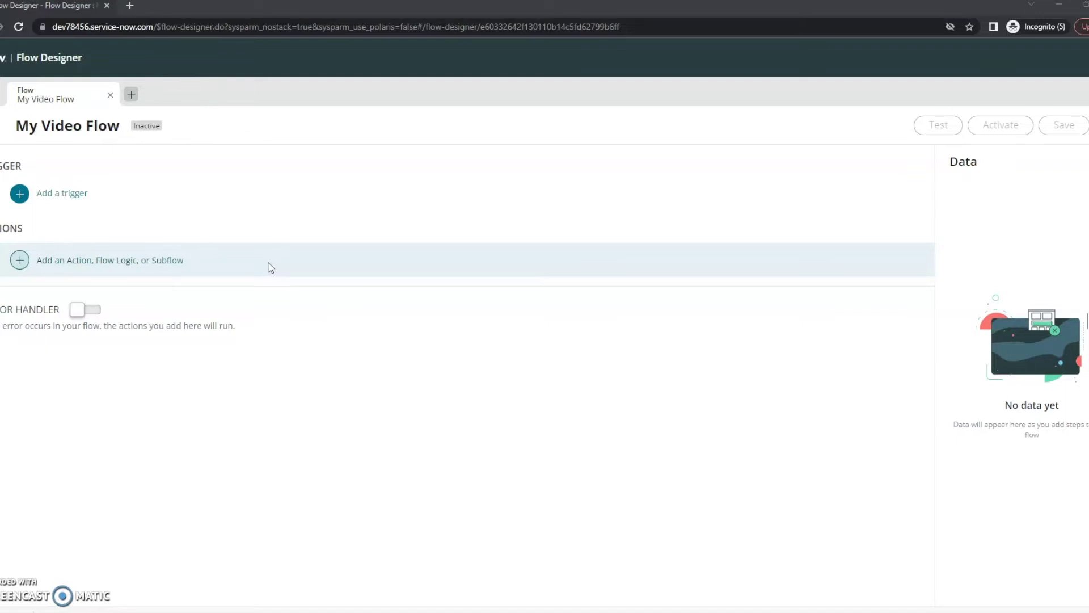
Add a Service Catalog trigger to the flow and confirm it.
{"action": "left_click", "coordinate": [65, 192]}
{"action": "scroll", "coordinate": [199, 365], "scroll_direction": "down", "scroll_amount": 2}
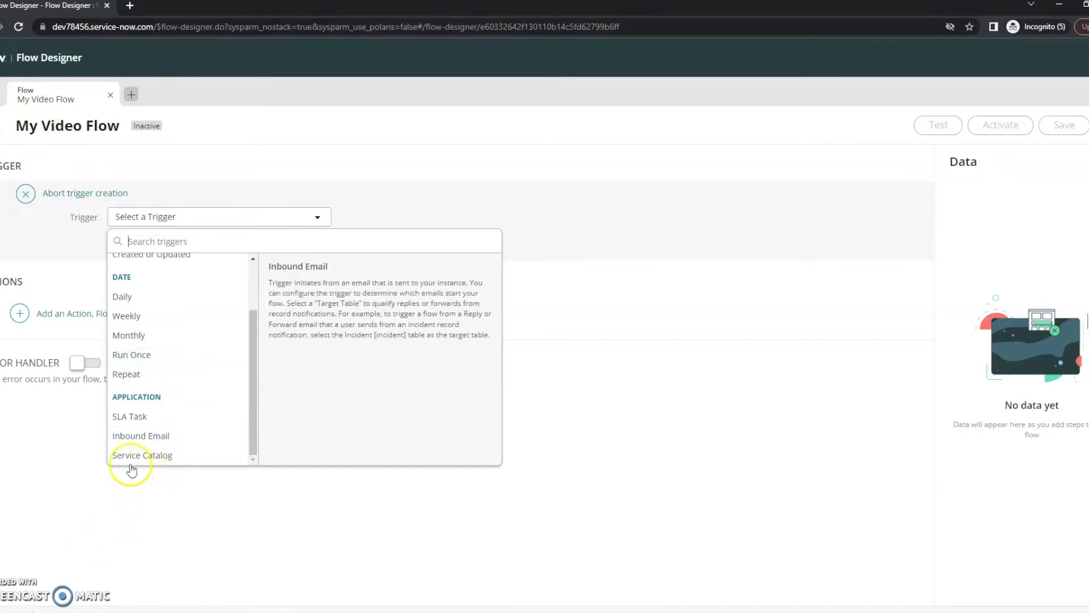
{"action": "left_click", "coordinate": [136, 457]}
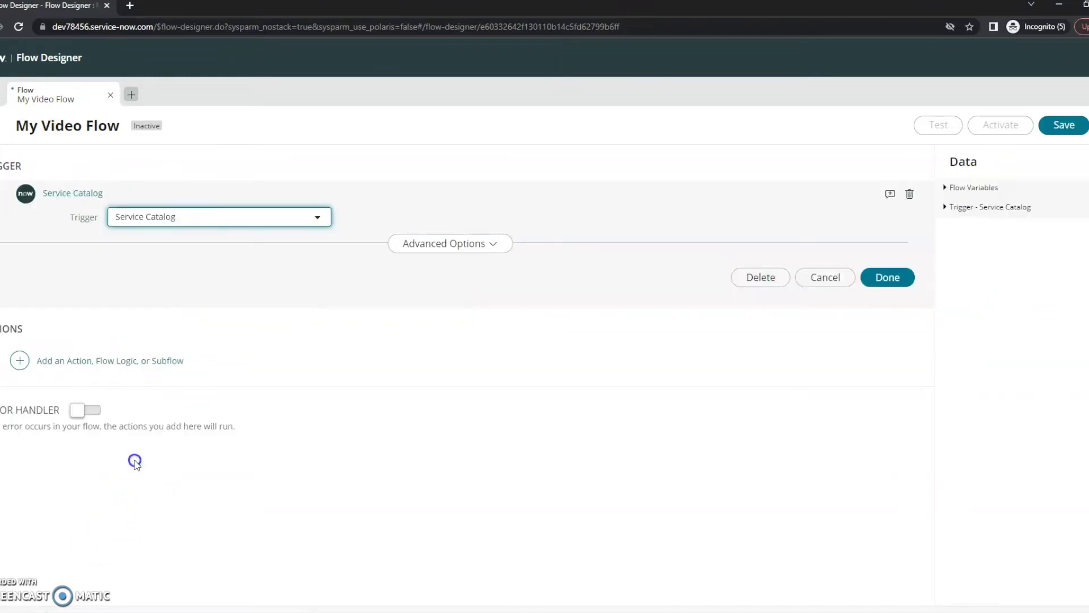
{"action": "left_click", "coordinate": [887, 278]}
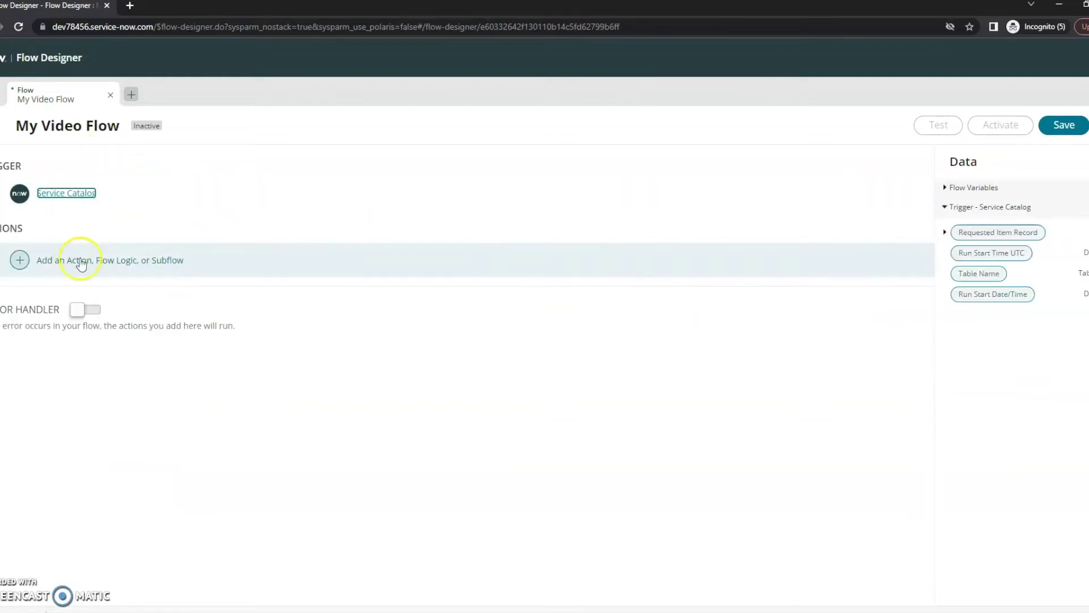
Add the Get Catalog Variables action as the flow's first action.
{"action": "left_click", "coordinate": [97, 270]}
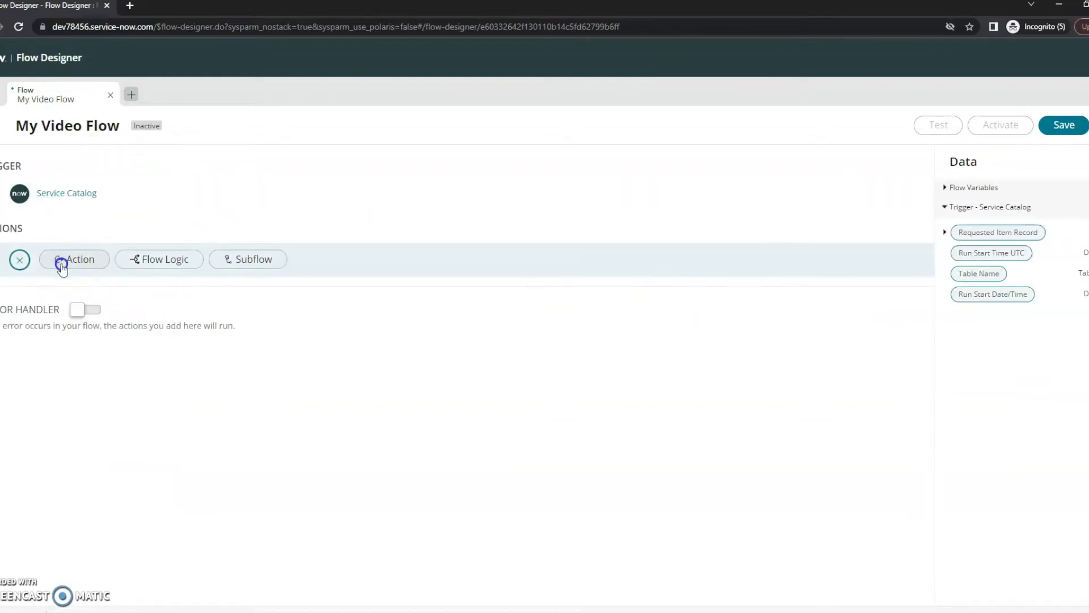
{"action": "left_click", "coordinate": [77, 259]}
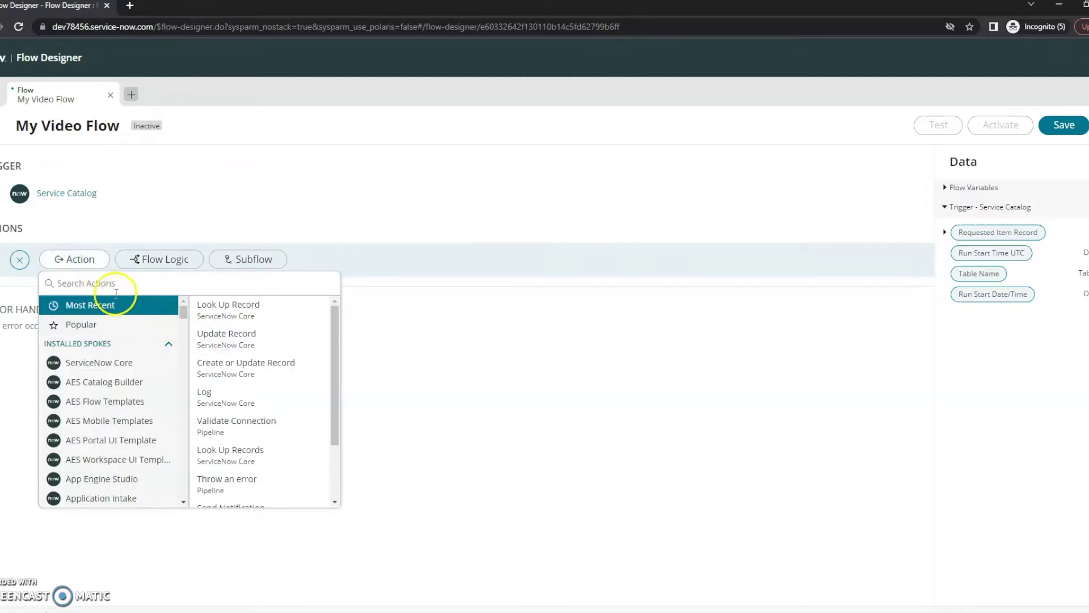
{"action": "left_click", "coordinate": [100, 283]}
{"action": "type", "text": "get cata"}
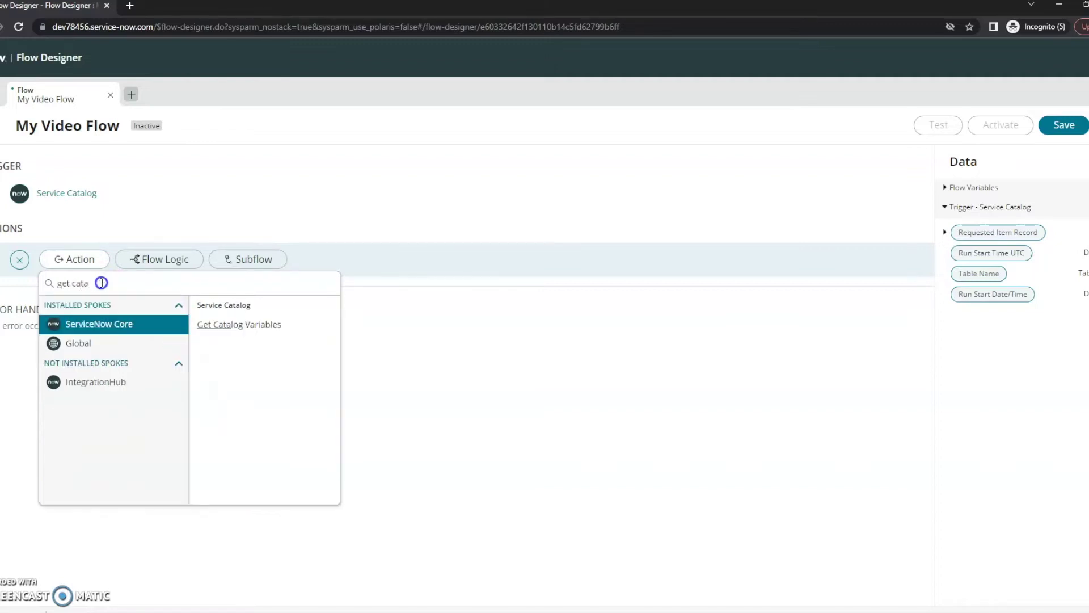
{"action": "left_click", "coordinate": [274, 324]}
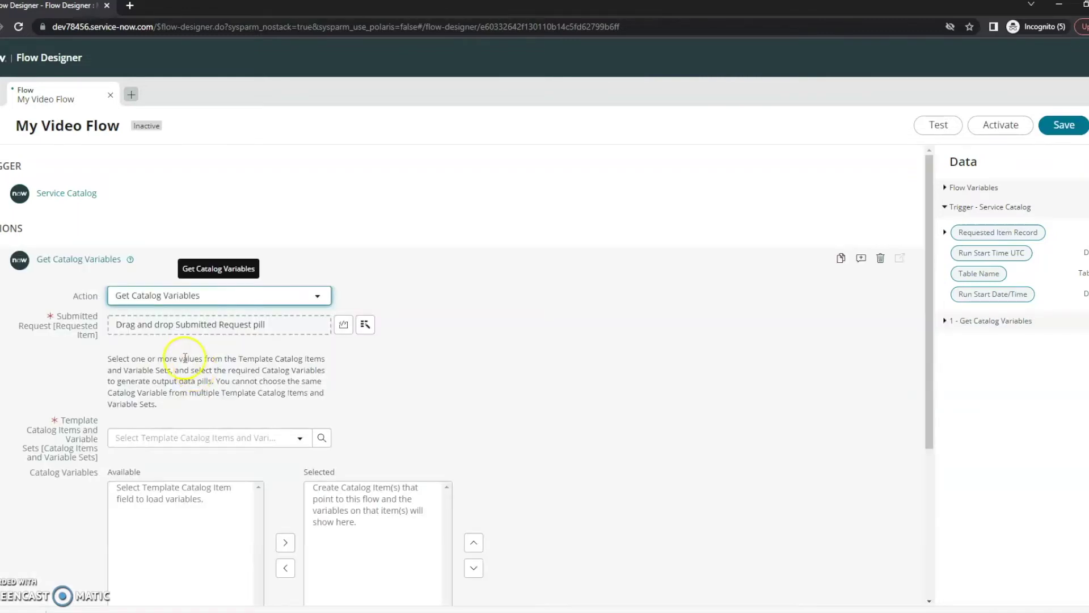
Set the action's Submitted Request to the trigger's Requested Item Record data pill.
{"action": "left_click", "coordinate": [1016, 241]}
{"action": "left_click_drag", "start_coordinate": [1016, 241], "coordinate": [1039, 233]}
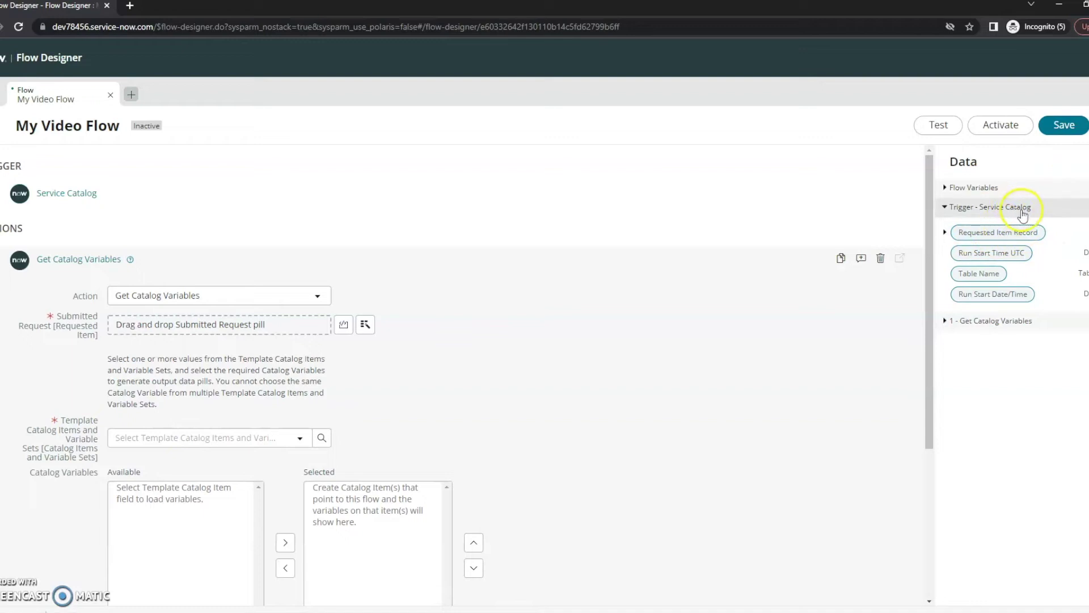
{"action": "left_click_drag", "start_coordinate": [987, 235], "coordinate": [171, 327]}
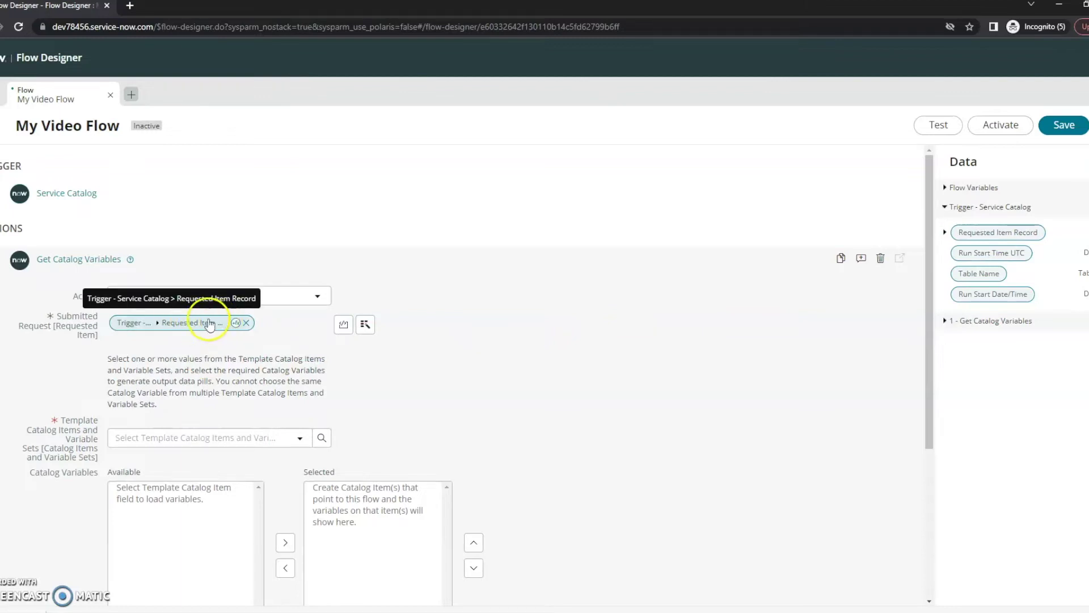
Choose My Video Catalog Item as the template catalog item for the Get Catalog Variables action.
{"action": "left_click", "coordinate": [232, 438]}
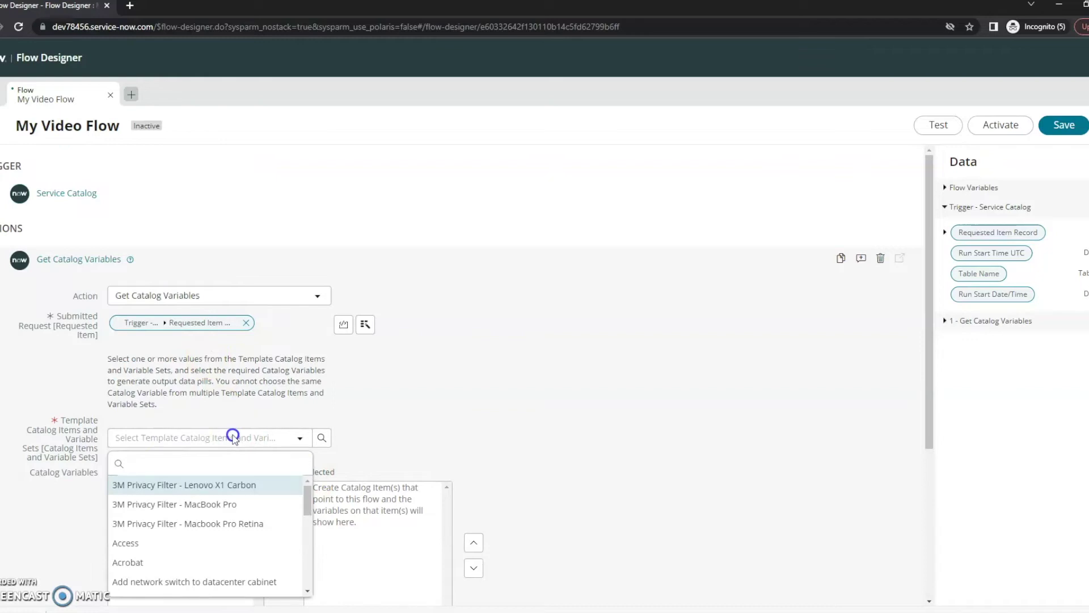
{"action": "type", "text": "my video"}
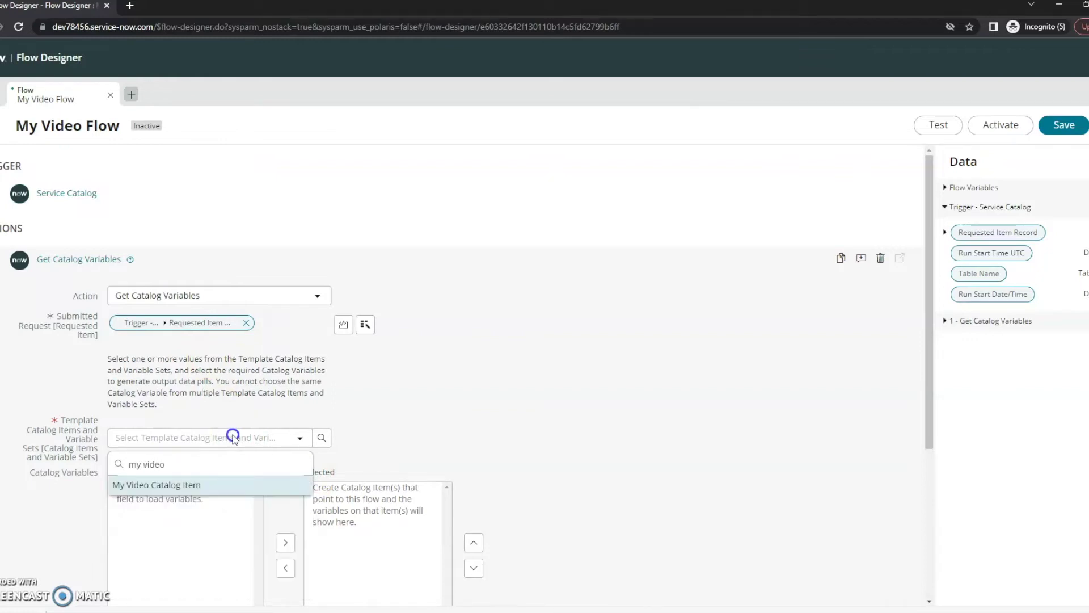
{"action": "left_click", "coordinate": [204, 484]}
Move the is_this_a_mac_or_pc variable to the selected catalog variables and finish the action.
{"action": "left_click", "coordinate": [146, 492]}
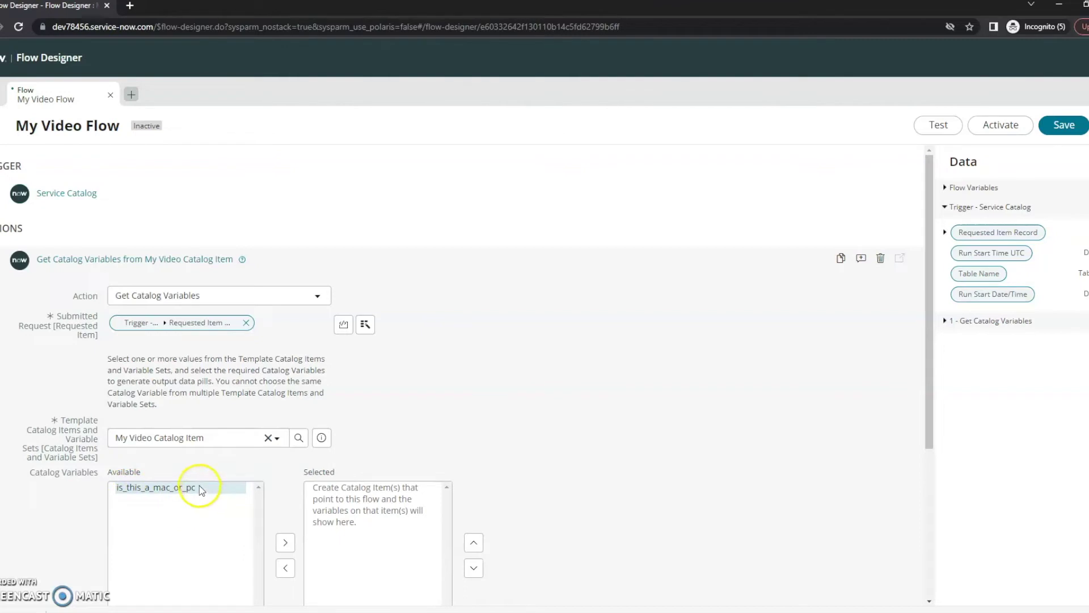
{"action": "scroll", "coordinate": [199, 485], "scroll_direction": "down", "scroll_amount": 2}
{"action": "left_click", "coordinate": [167, 366]}
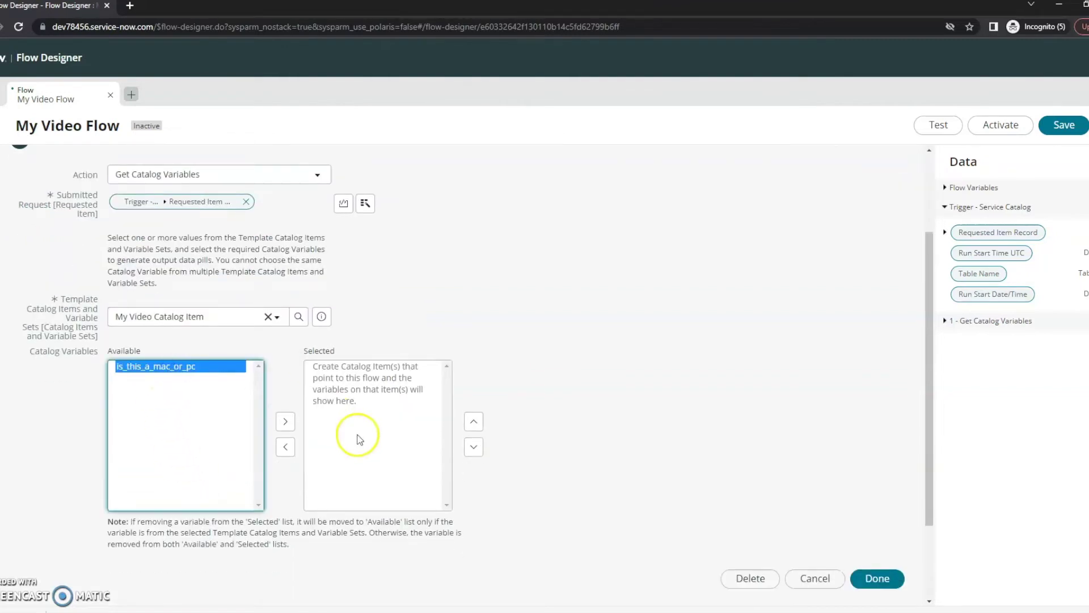
{"action": "left_click", "coordinate": [286, 422]}
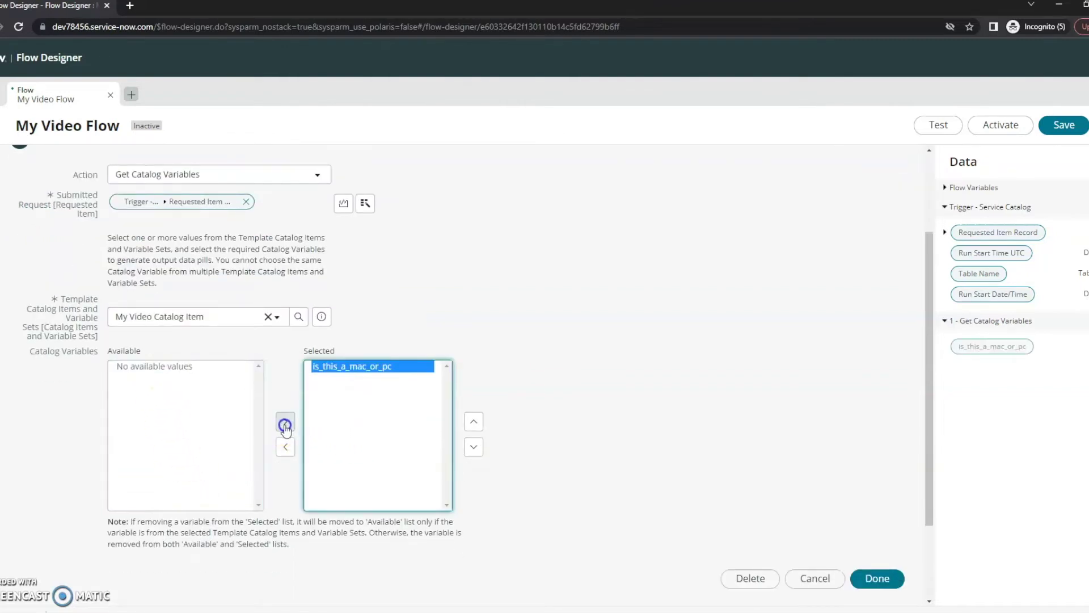
{"action": "scroll", "coordinate": [652, 423], "scroll_direction": "down", "scroll_amount": 2}
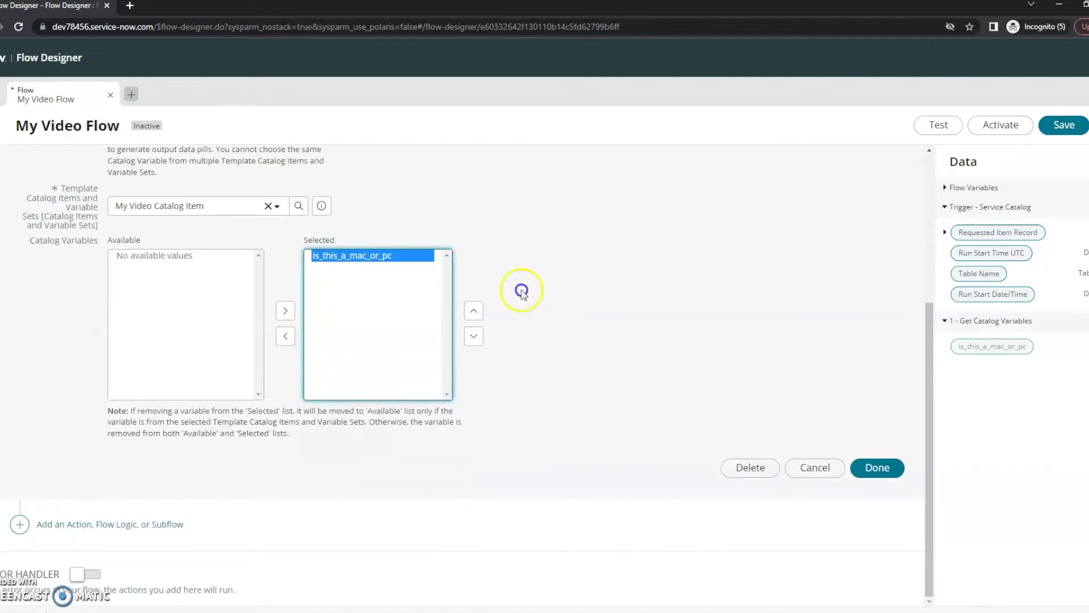
{"action": "left_click", "coordinate": [880, 468]}
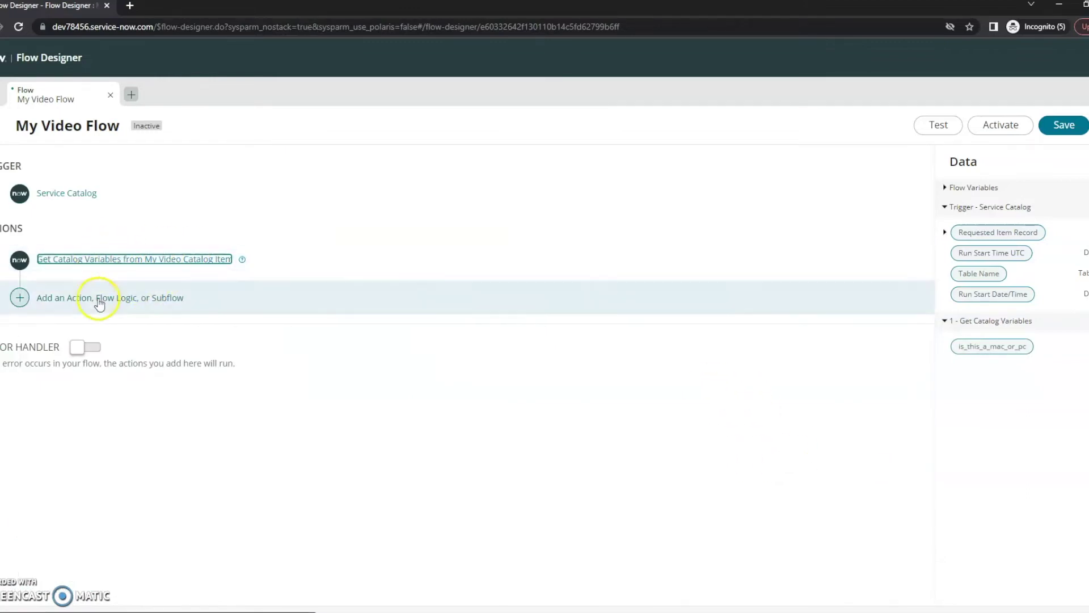
Add an Ask For Approval action that uses the trigger's Requested Item Record as its record.
{"action": "left_click", "coordinate": [69, 305]}
{"action": "left_click", "coordinate": [74, 297]}
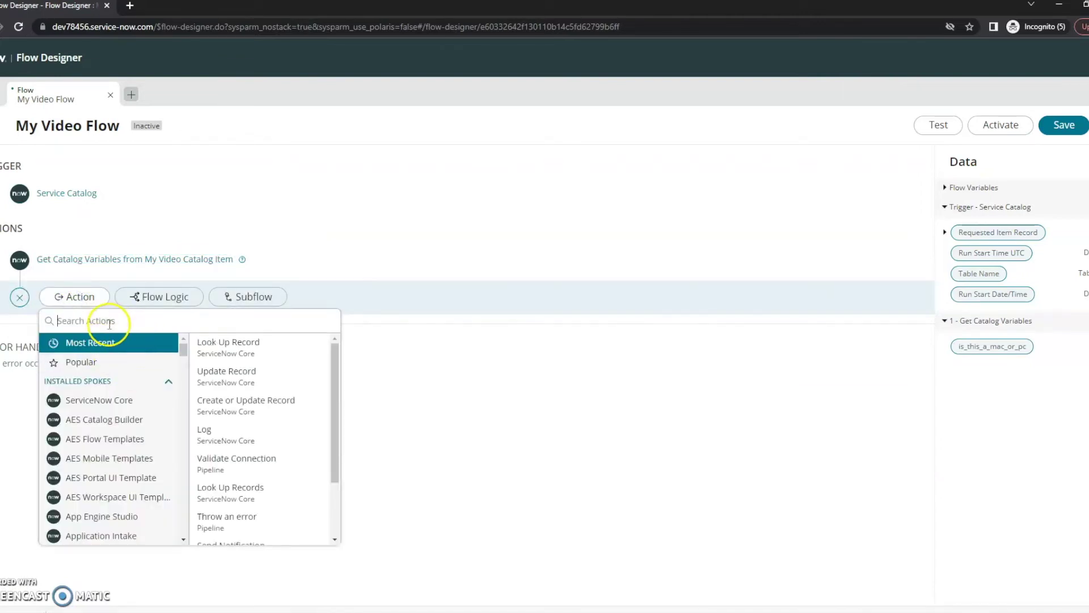
{"action": "left_click", "coordinate": [110, 323]}
{"action": "type", "text": "ask for"}
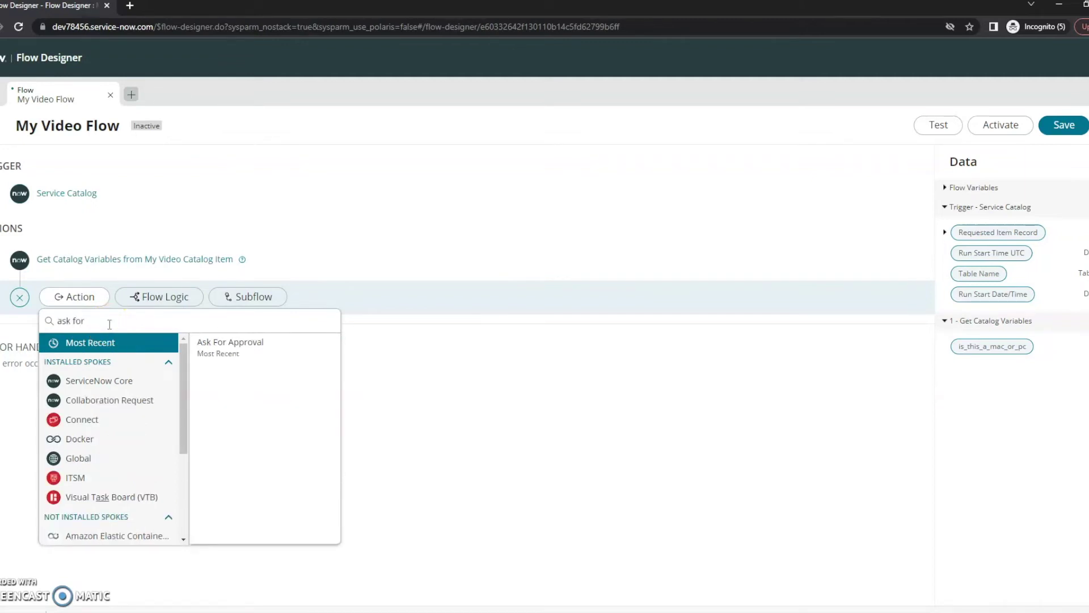
{"action": "left_click", "coordinate": [240, 344]}
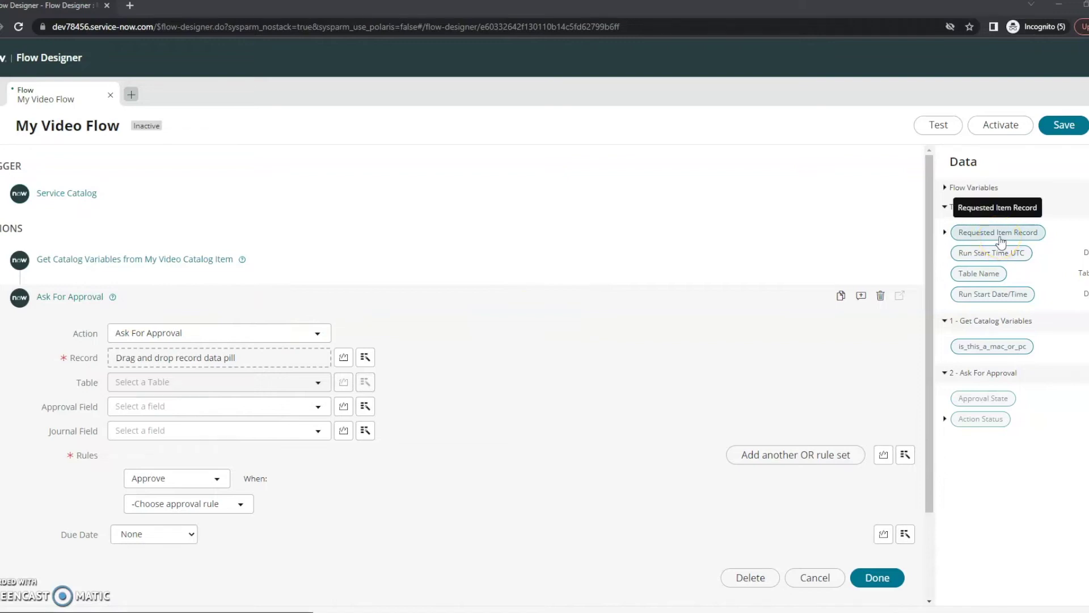
{"action": "left_click_drag", "start_coordinate": [1001, 243], "coordinate": [202, 357]}
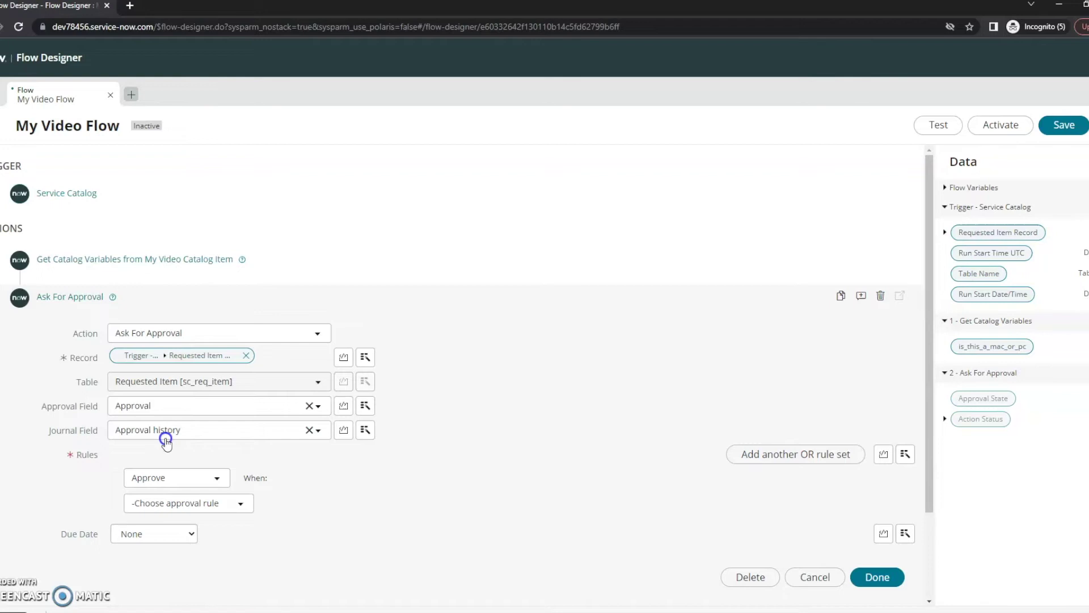
Set the approval rule to approve when anyone approves.
{"action": "scroll", "coordinate": [209, 477], "scroll_direction": "down", "scroll_amount": 1}
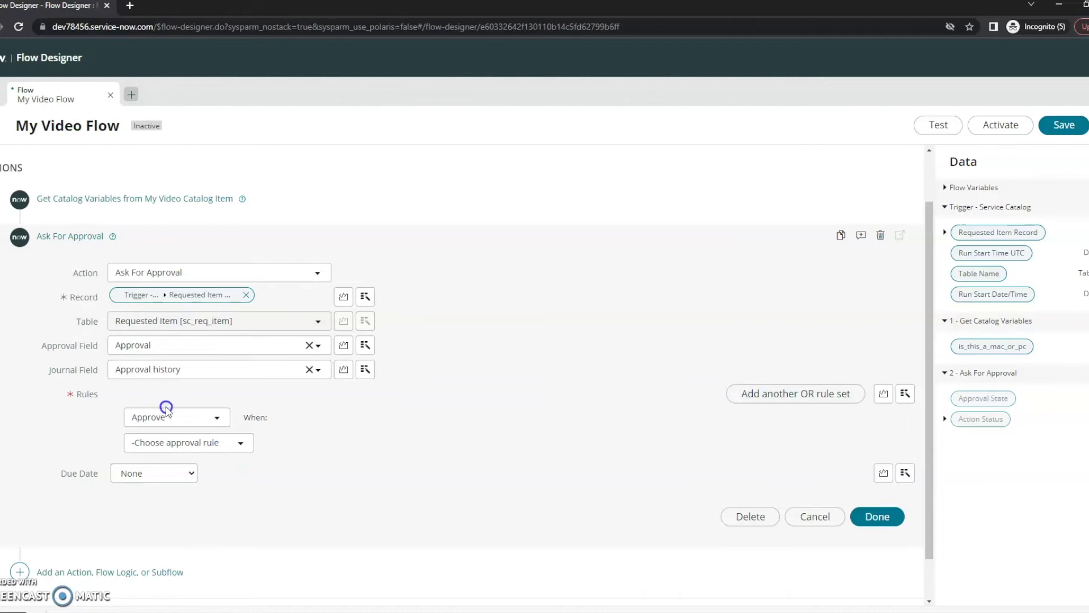
{"action": "left_click", "coordinate": [187, 446]}
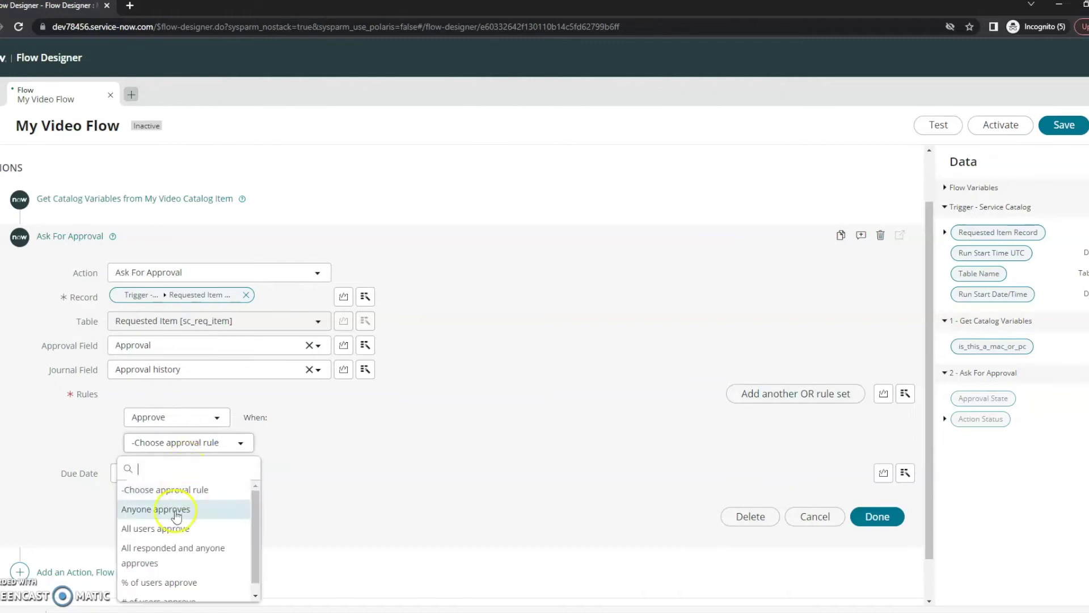
{"action": "left_click", "coordinate": [176, 513]}
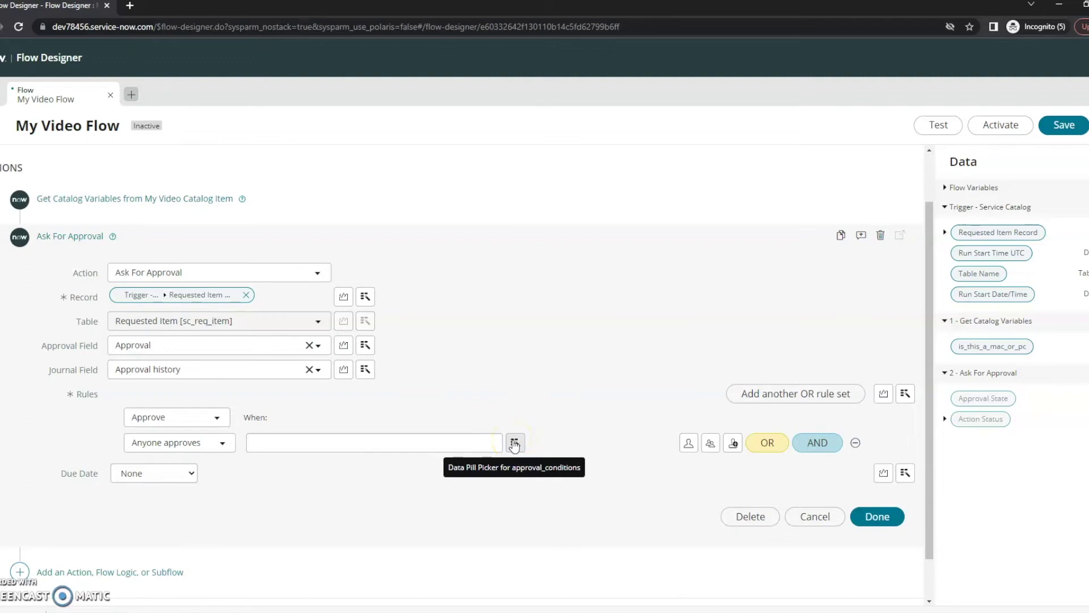
Set the rule's approver to the Manager data pill found under Assigned to in the trigger's Requested Item Record.
{"action": "left_click", "coordinate": [514, 443]}
{"action": "left_click", "coordinate": [403, 448]}
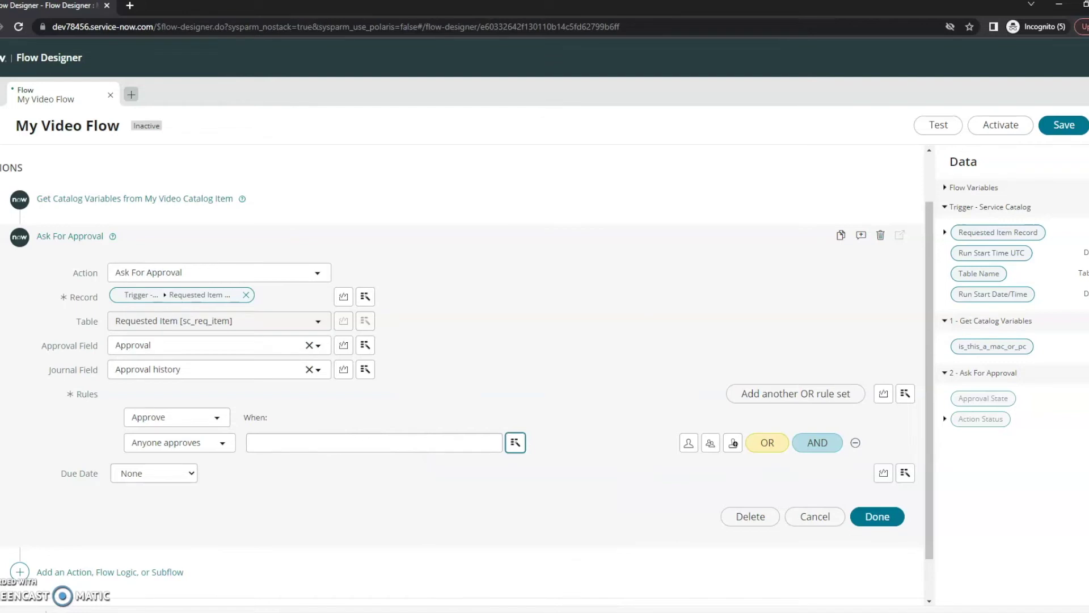
{"action": "left_click", "coordinate": [946, 234]}
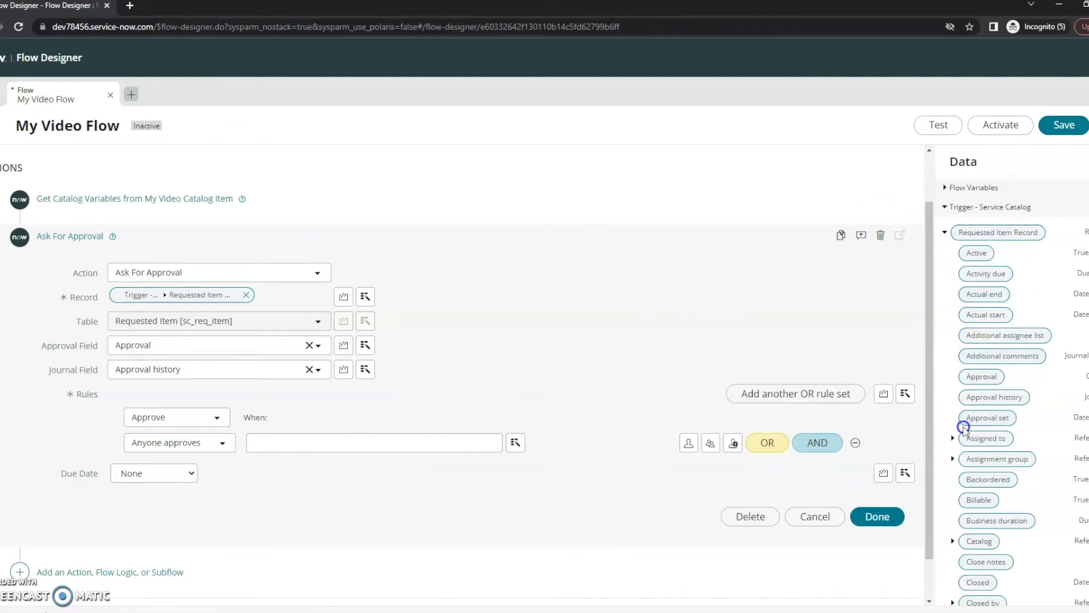
{"action": "left_click", "coordinate": [952, 439]}
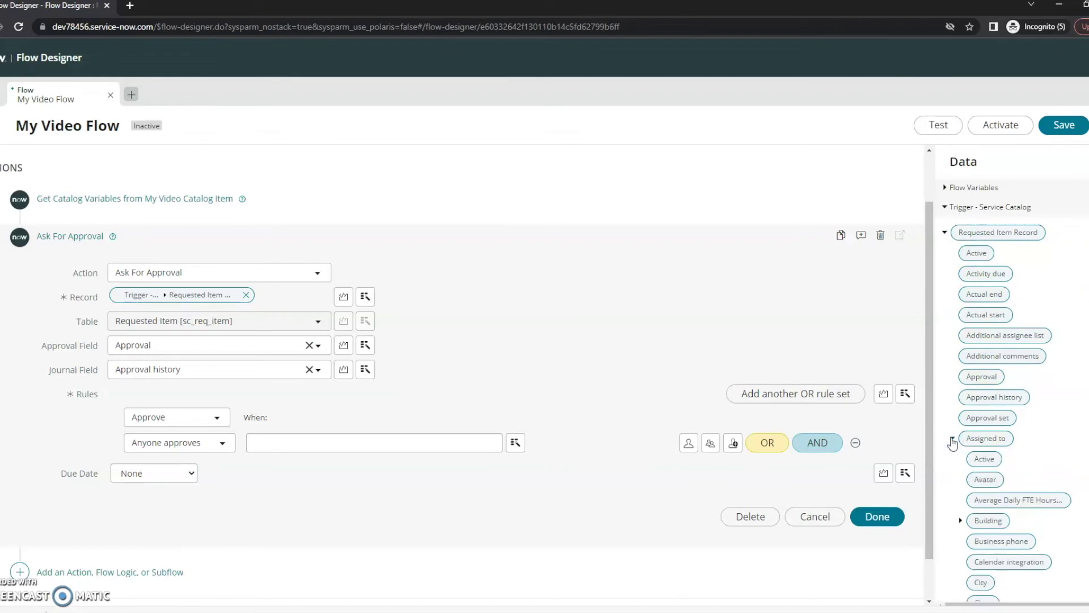
{"action": "scroll", "coordinate": [956, 441], "scroll_direction": "down", "scroll_amount": 1}
{"action": "scroll", "coordinate": [959, 441], "scroll_direction": "down", "scroll_amount": 4}
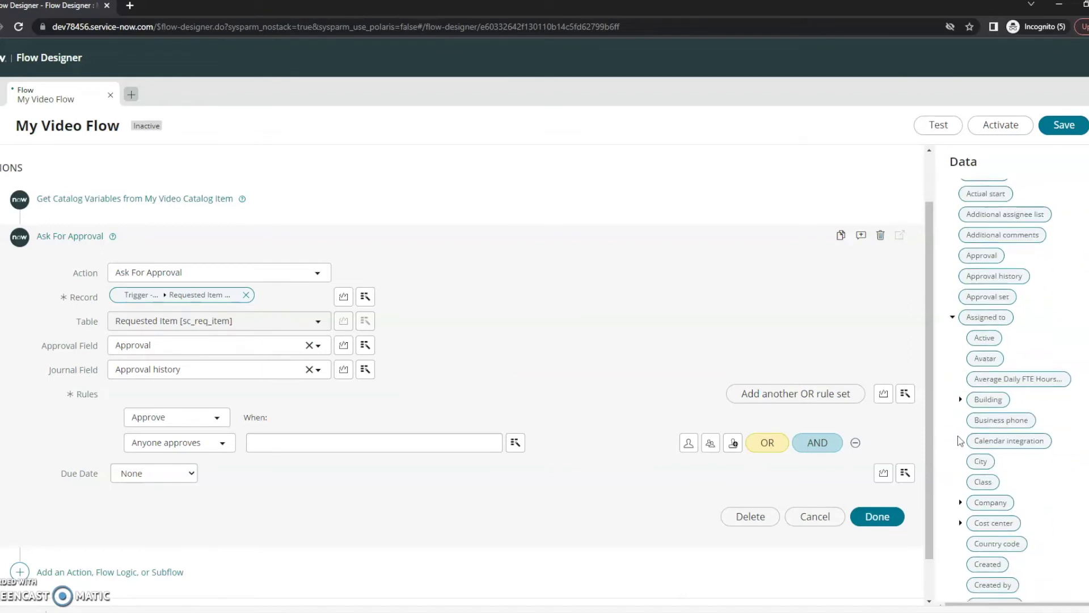
{"action": "scroll", "coordinate": [959, 440], "scroll_direction": "down", "scroll_amount": 4}
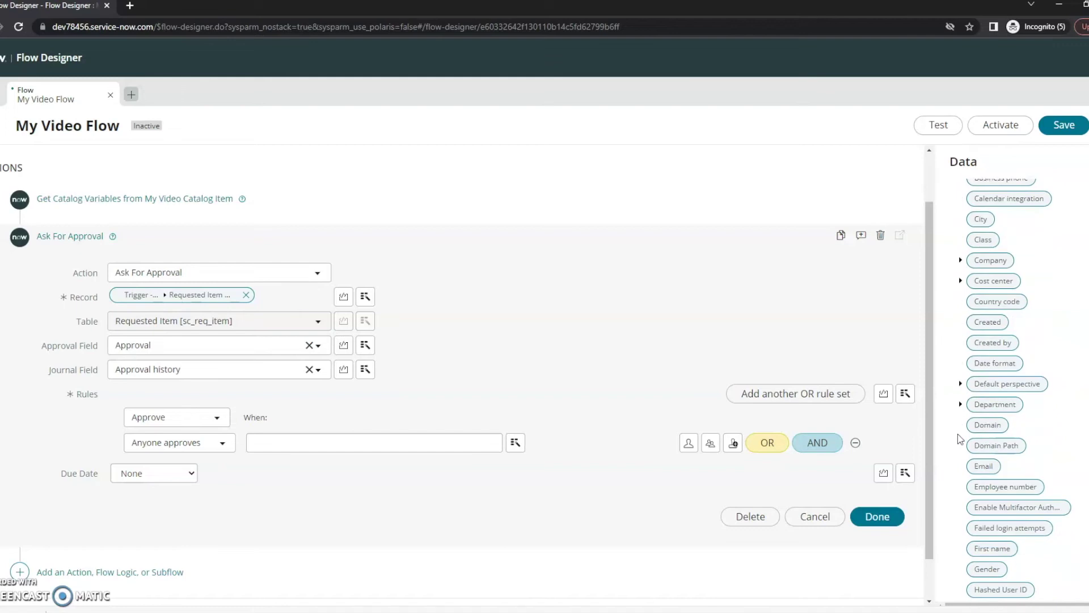
{"action": "scroll", "coordinate": [959, 440], "scroll_direction": "down", "scroll_amount": 2}
{"action": "left_click_drag", "start_coordinate": [986, 491], "coordinate": [374, 443]}
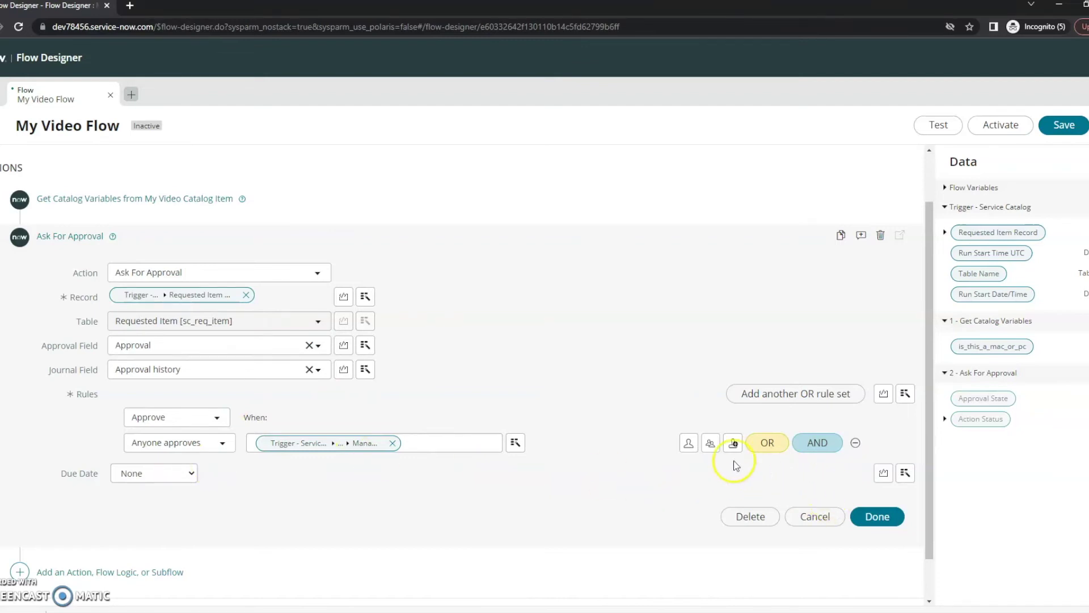
Replace the rule's approver with the Manager data pill under Request > Requested for in the trigger's Requested Item Record, and finish the approval action.
{"action": "scroll", "coordinate": [832, 492], "scroll_direction": "down", "scroll_amount": 1}
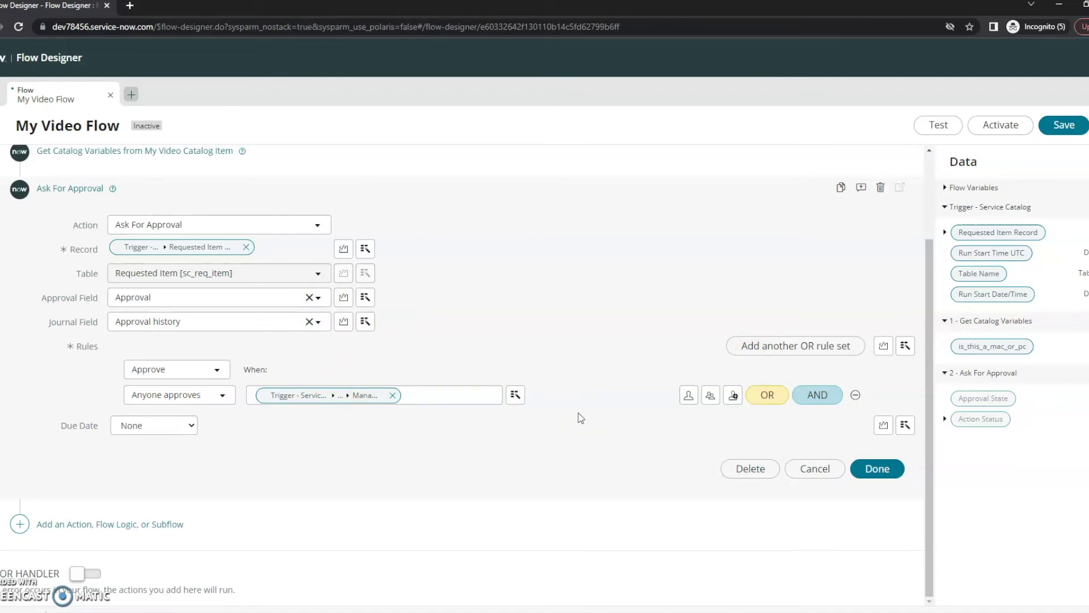
{"action": "left_click", "coordinate": [945, 232]}
{"action": "scroll", "coordinate": [986, 341], "scroll_direction": "down", "scroll_amount": 10}
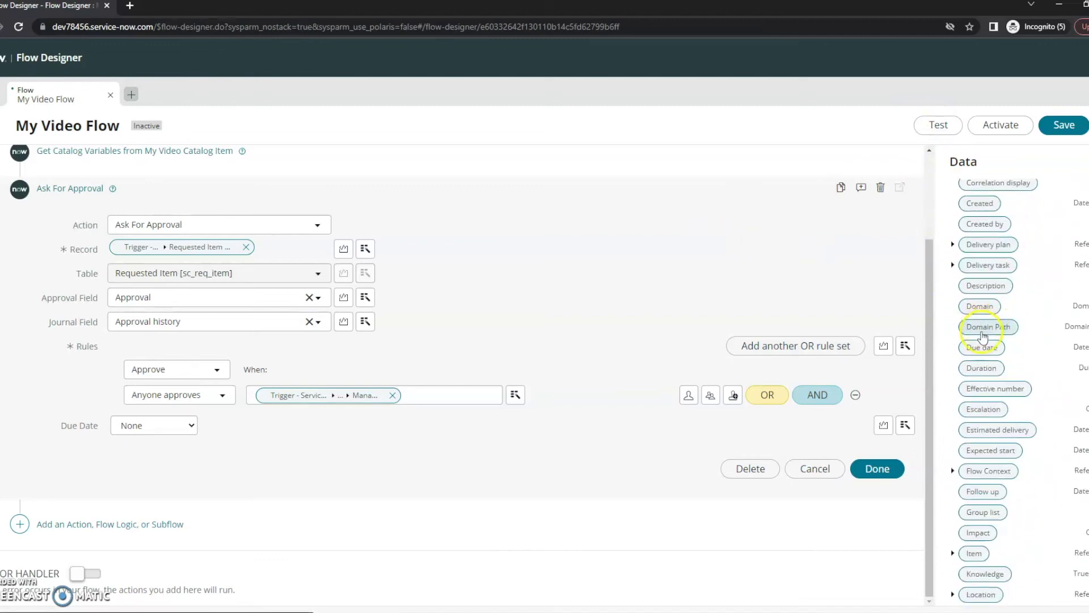
{"action": "scroll", "coordinate": [988, 326], "scroll_direction": "down", "scroll_amount": 10}
{"action": "scroll", "coordinate": [987, 339], "scroll_direction": "up", "scroll_amount": 3}
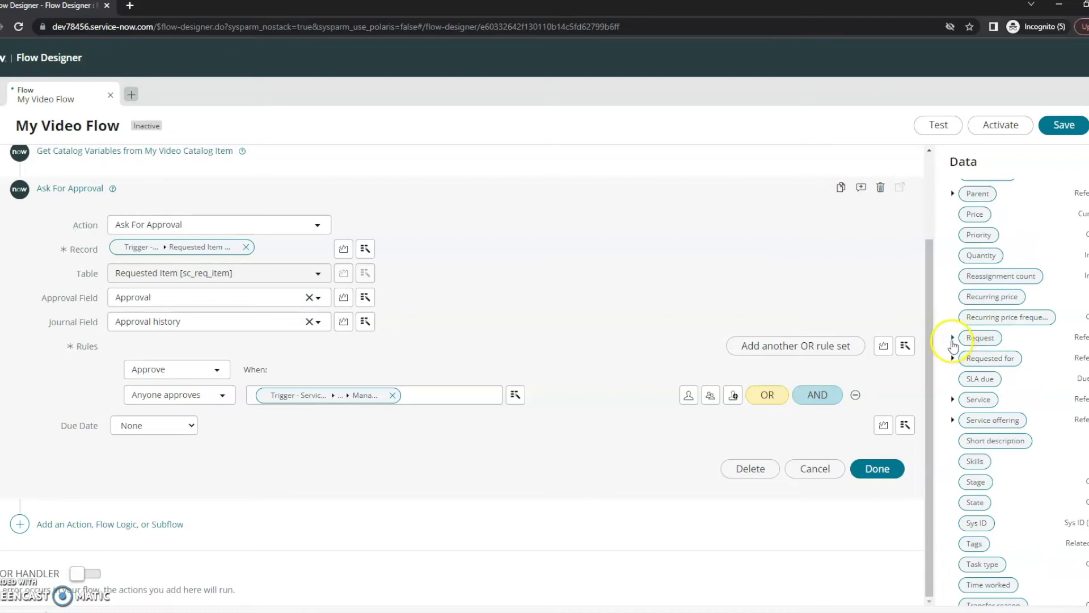
{"action": "left_click", "coordinate": [953, 339]}
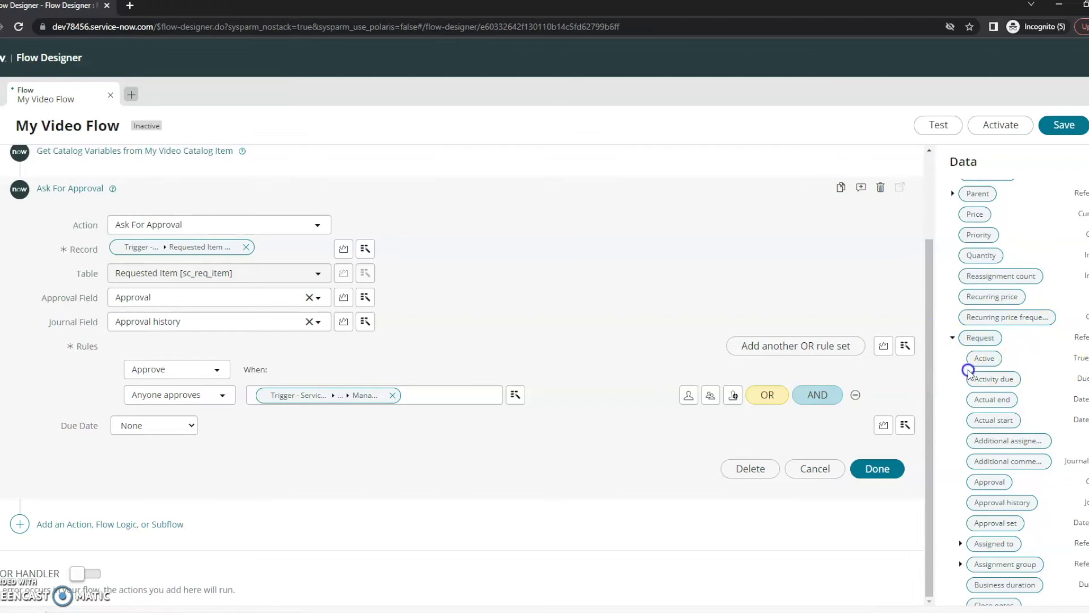
{"action": "scroll", "coordinate": [980, 401], "scroll_direction": "down", "scroll_amount": 4}
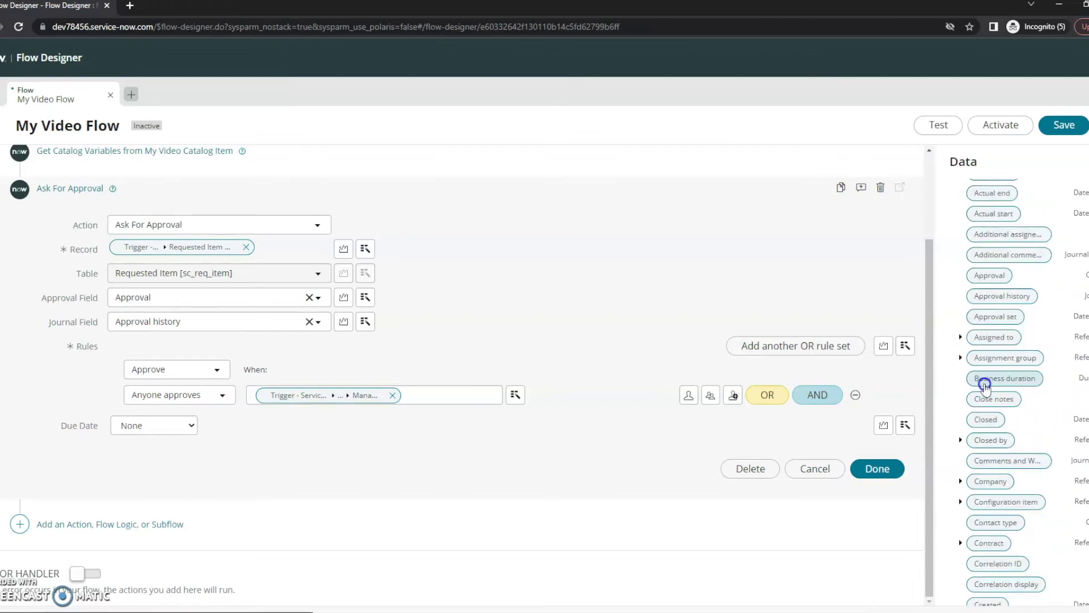
{"action": "scroll", "coordinate": [981, 375], "scroll_direction": "down", "scroll_amount": 3}
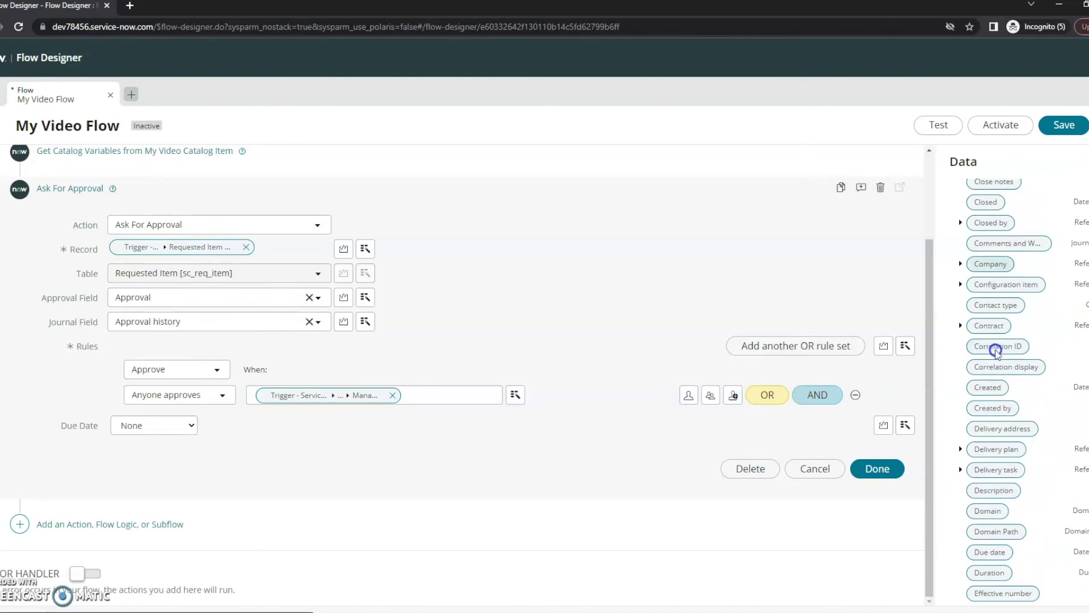
{"action": "scroll", "coordinate": [993, 355], "scroll_direction": "down", "scroll_amount": 1}
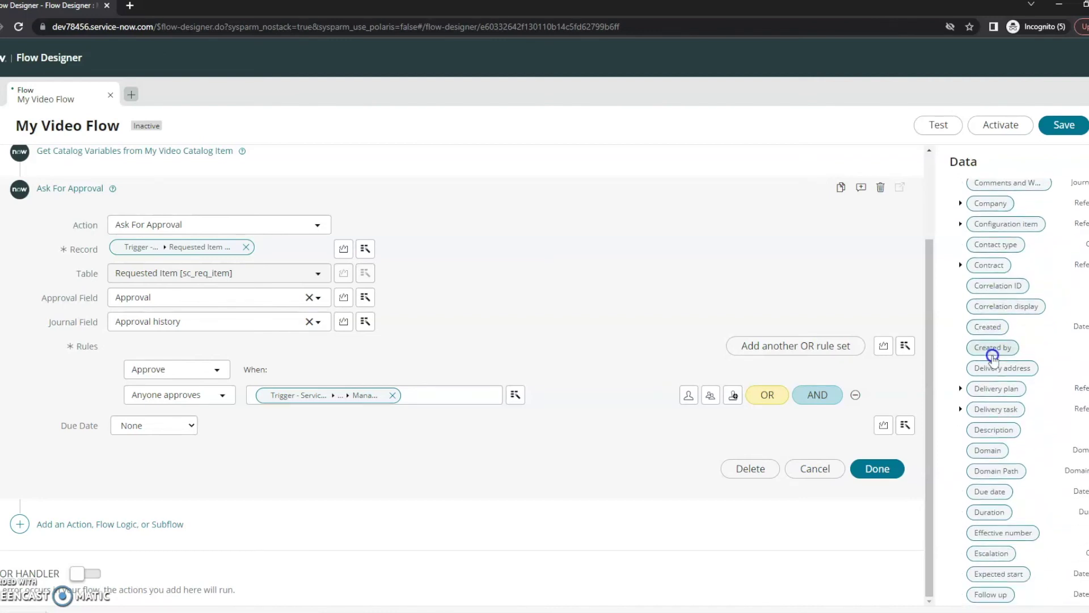
{"action": "scroll", "coordinate": [993, 356], "scroll_direction": "down", "scroll_amount": 1}
{"action": "scroll", "coordinate": [993, 356], "scroll_direction": "down", "scroll_amount": 1}
{"action": "scroll", "coordinate": [994, 355], "scroll_direction": "up", "scroll_amount": 3}
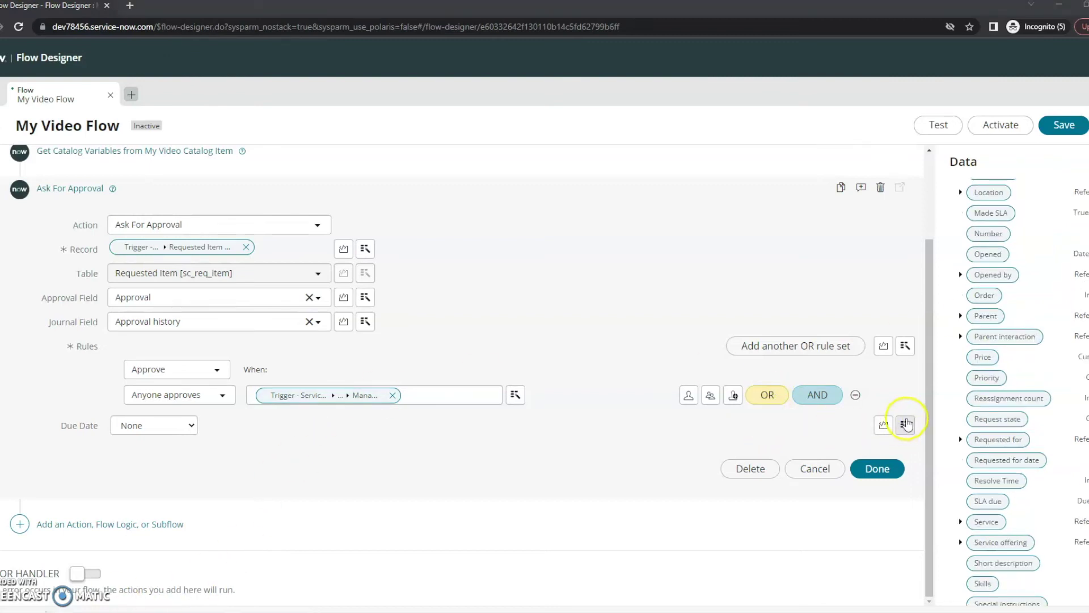
{"action": "left_click", "coordinate": [961, 440]}
{"action": "scroll", "coordinate": [972, 459], "scroll_direction": "down", "scroll_amount": 10}
{"action": "scroll", "coordinate": [1001, 461], "scroll_direction": "down", "scroll_amount": 3}
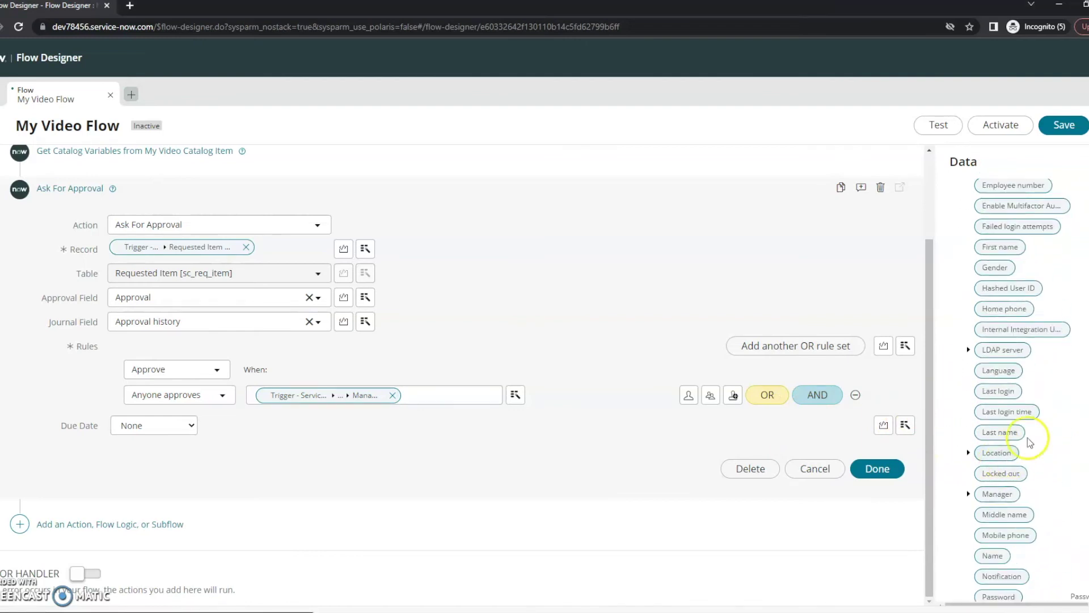
{"action": "left_click_drag", "start_coordinate": [1015, 433], "coordinate": [364, 401]}
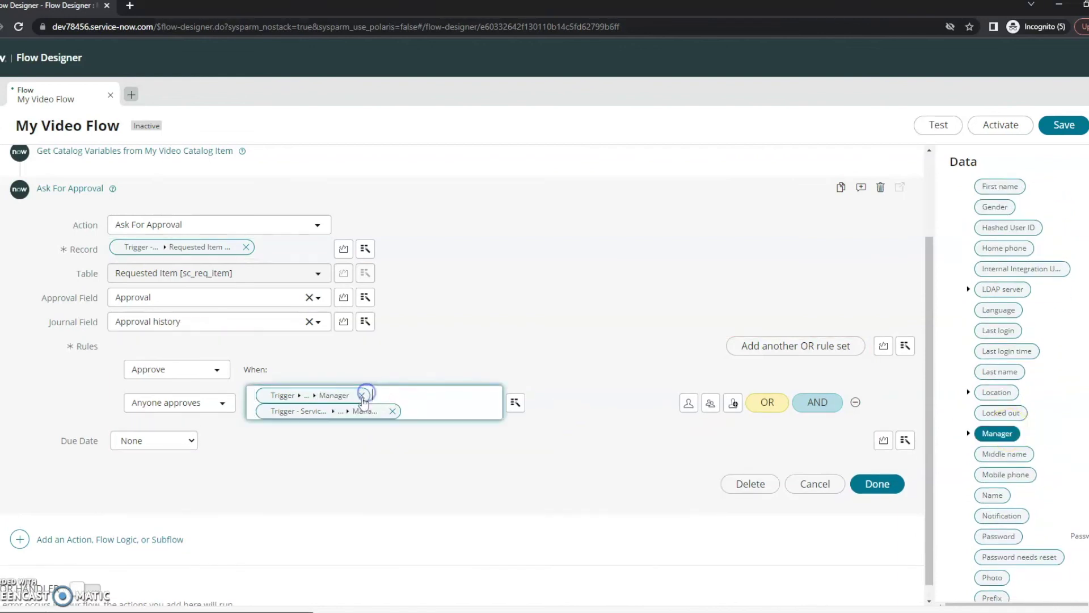
{"action": "left_click", "coordinate": [392, 411]}
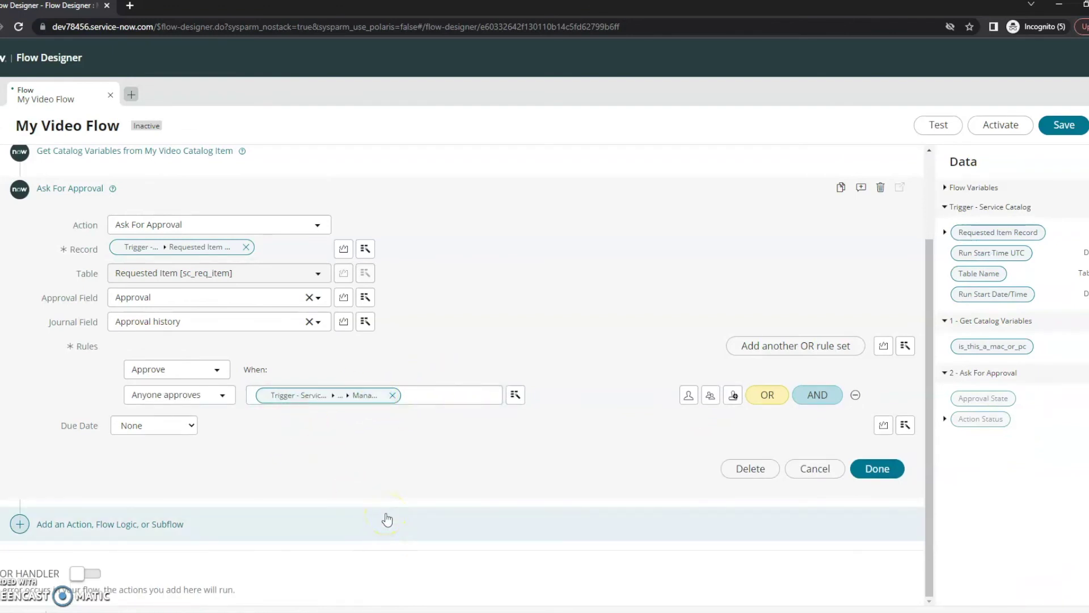
{"action": "left_click", "coordinate": [875, 470]}
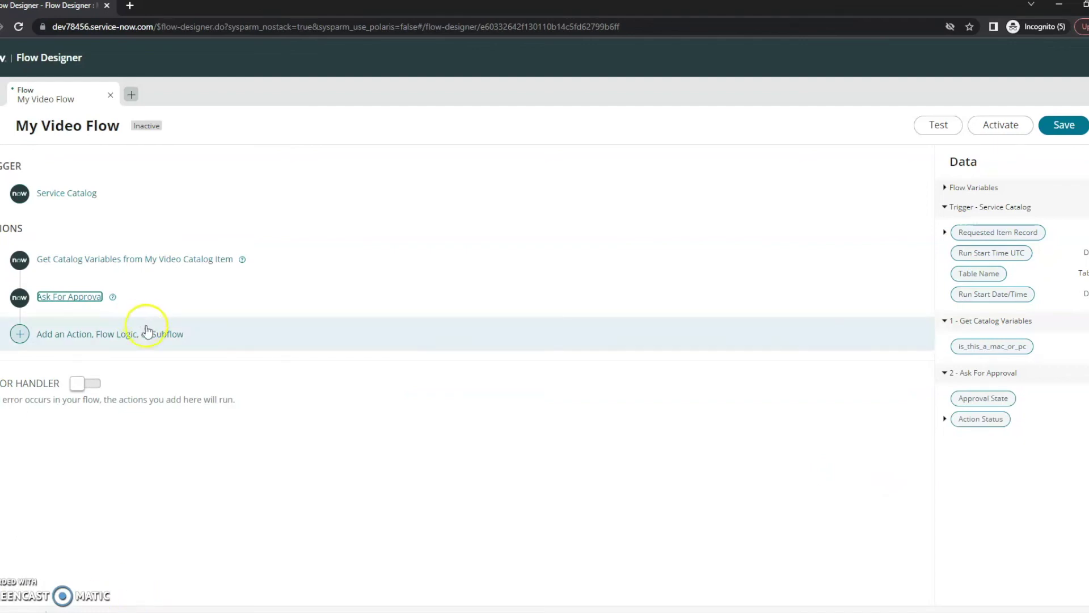
Add If flow logic after the approval action with the condition that Ask For Approval's Approval State is Rejected, and finish it.
{"action": "left_click", "coordinate": [88, 331]}
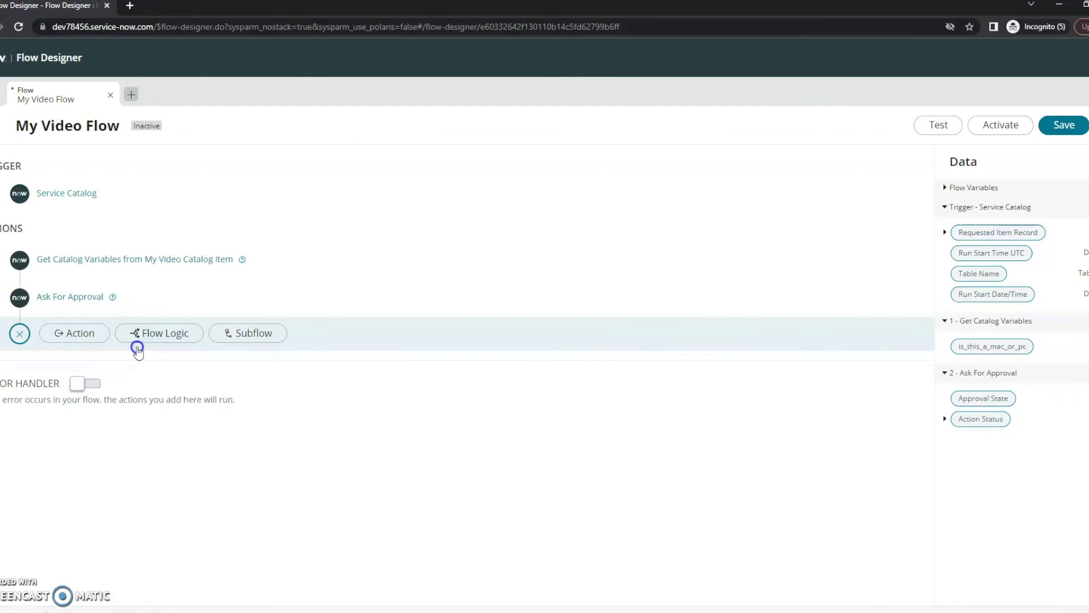
{"action": "left_click", "coordinate": [148, 333]}
{"action": "left_click", "coordinate": [169, 378]}
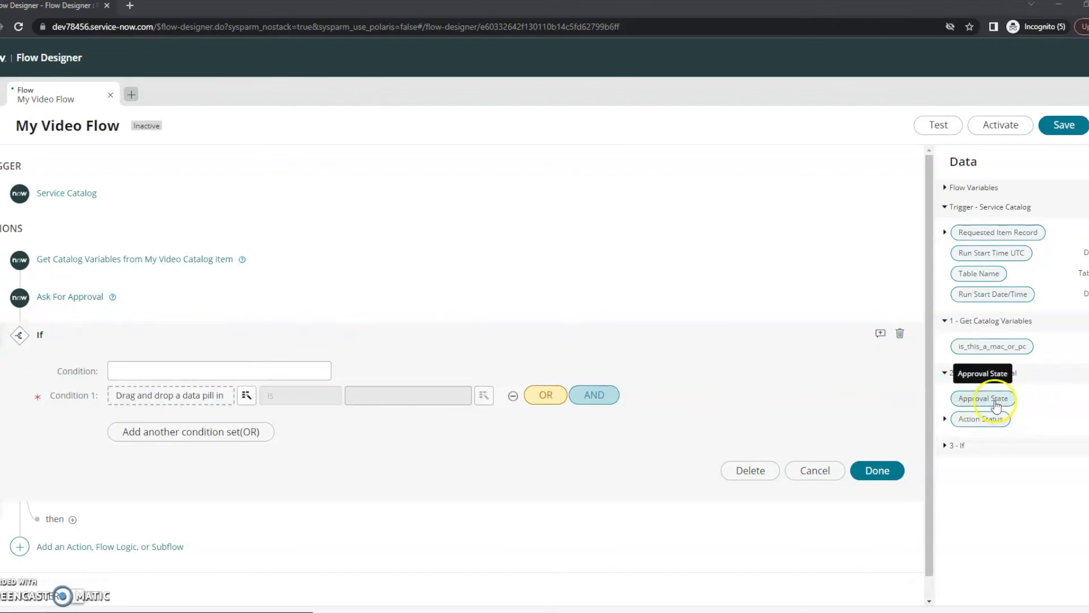
{"action": "left_click_drag", "start_coordinate": [995, 404], "coordinate": [217, 405]}
{"action": "left_click", "coordinate": [393, 395]}
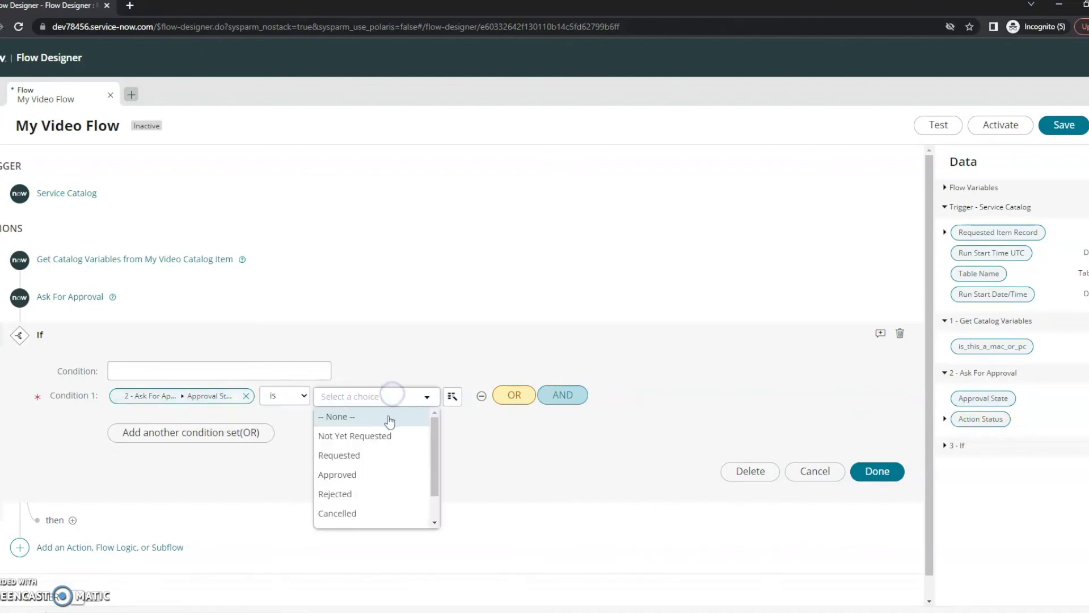
{"action": "left_click", "coordinate": [366, 493]}
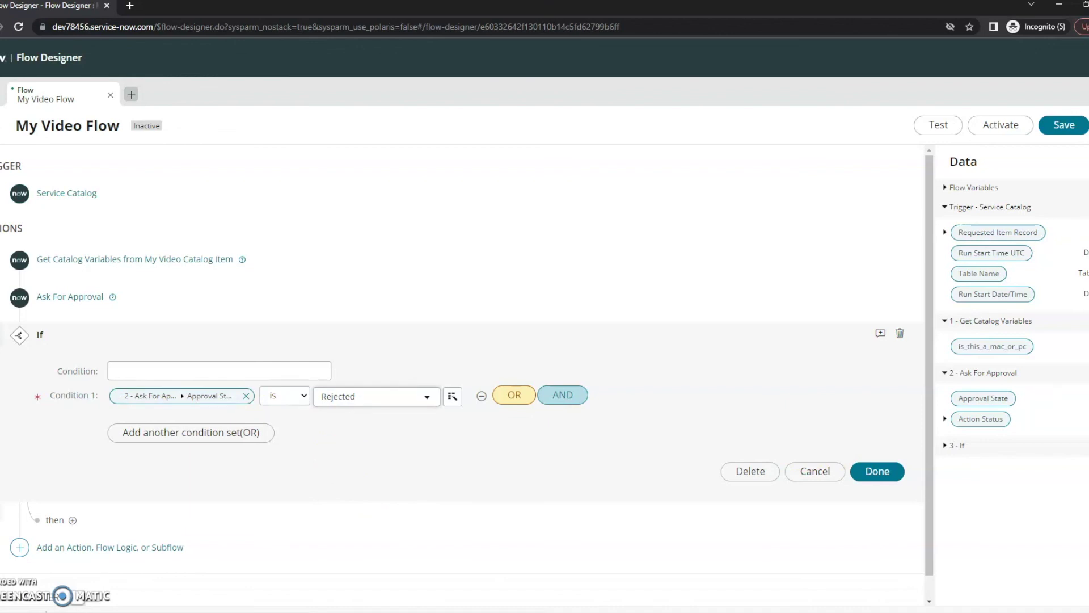
{"action": "left_click", "coordinate": [874, 471]}
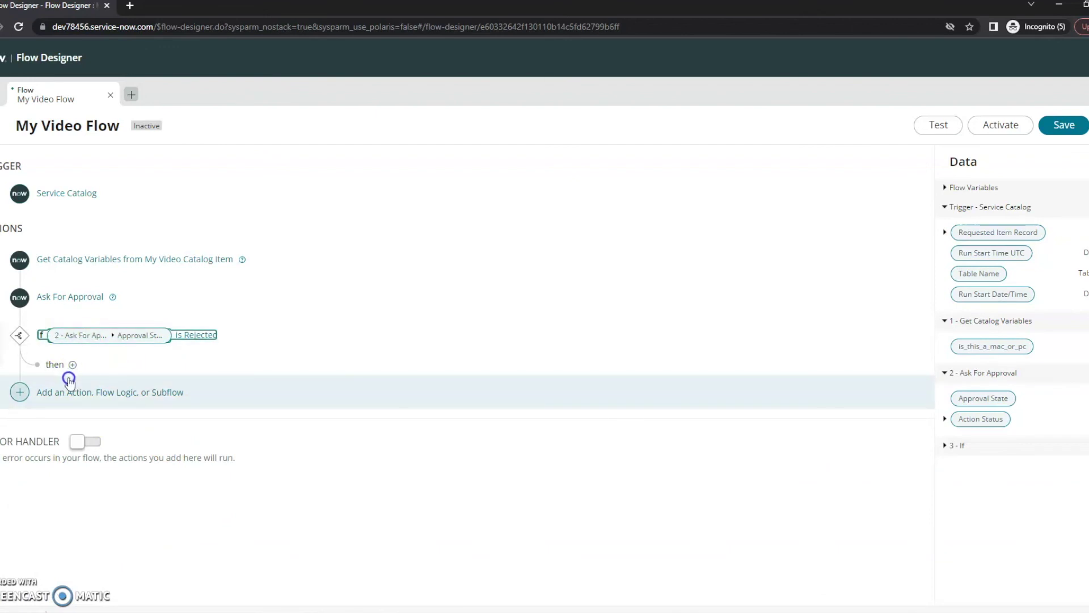
{"action": "left_click", "coordinate": [13, 546]}
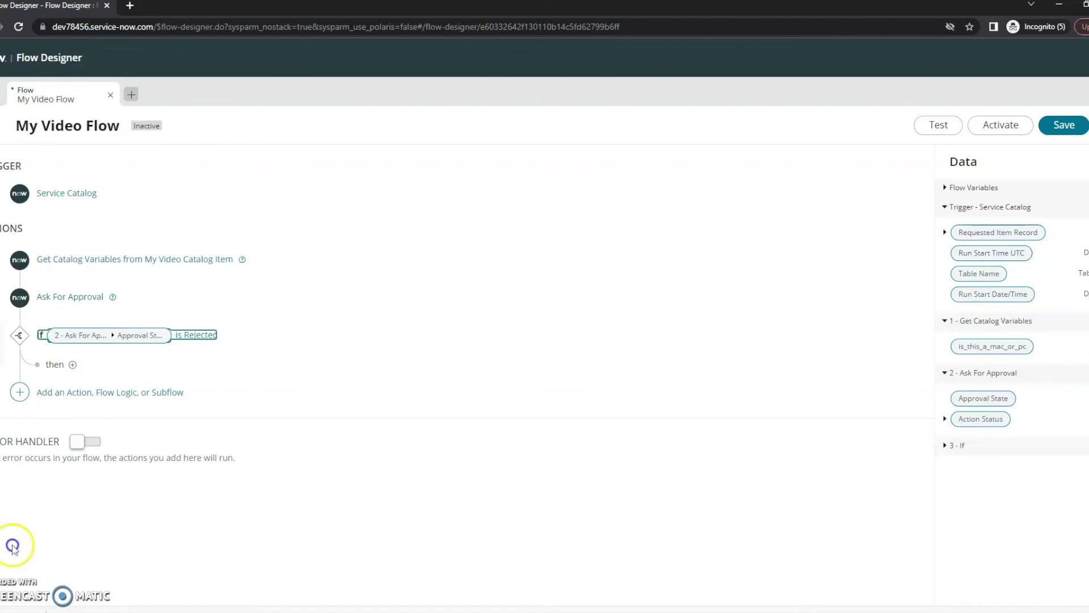